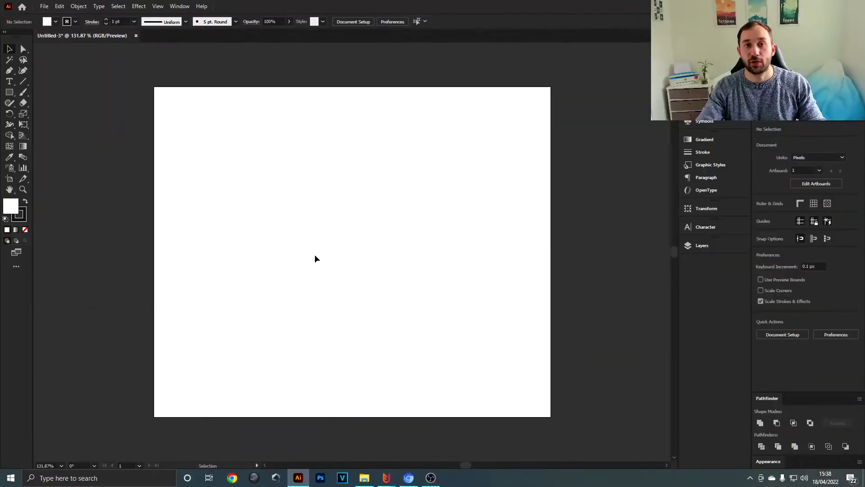
Step: Set the document's transparency grid colour to black and enable Simulate Colored Paper so the artboard displays black
{"action": "left_click", "coordinate": [44, 6]}
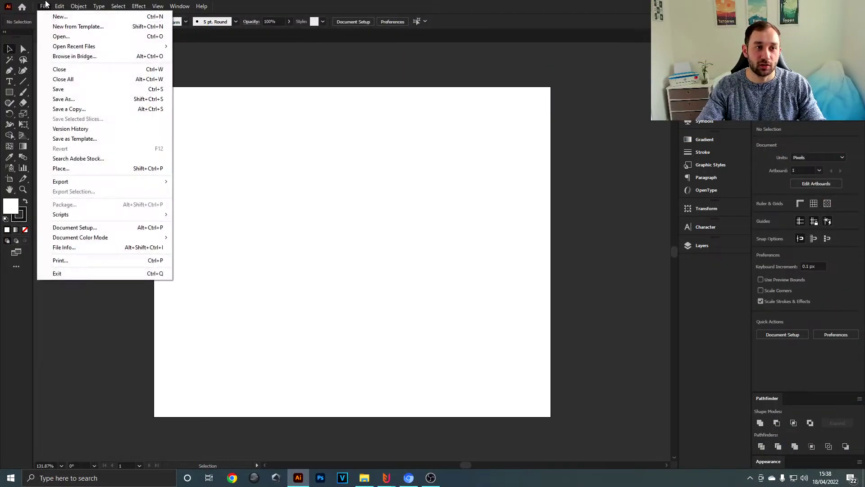
{"action": "left_click", "coordinate": [111, 230]}
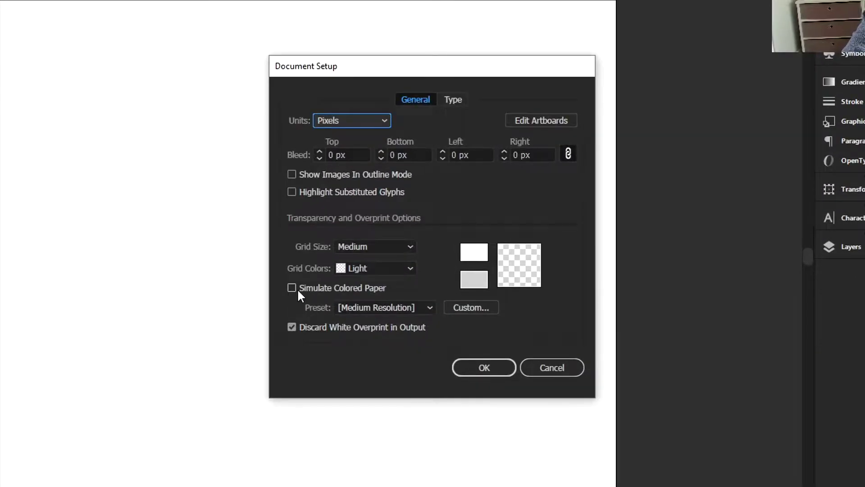
{"action": "left_click", "coordinate": [484, 252]}
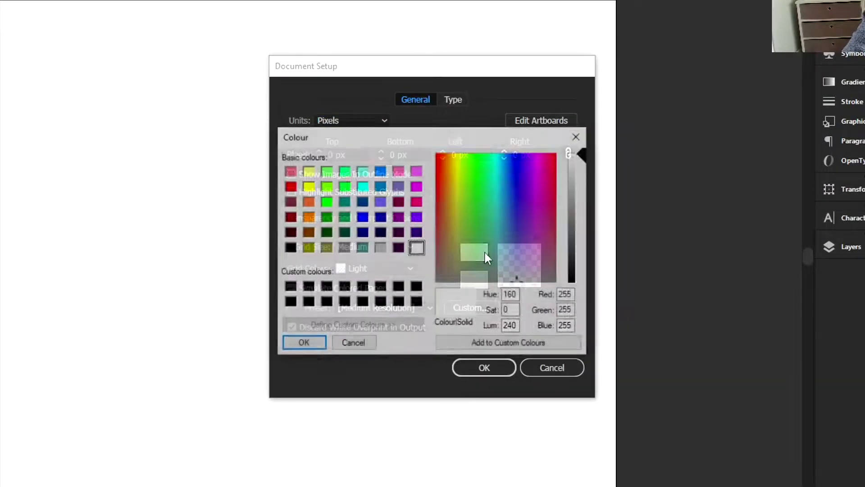
{"action": "left_click", "coordinate": [289, 247]}
{"action": "left_click", "coordinate": [308, 343]}
{"action": "left_click", "coordinate": [484, 365]}
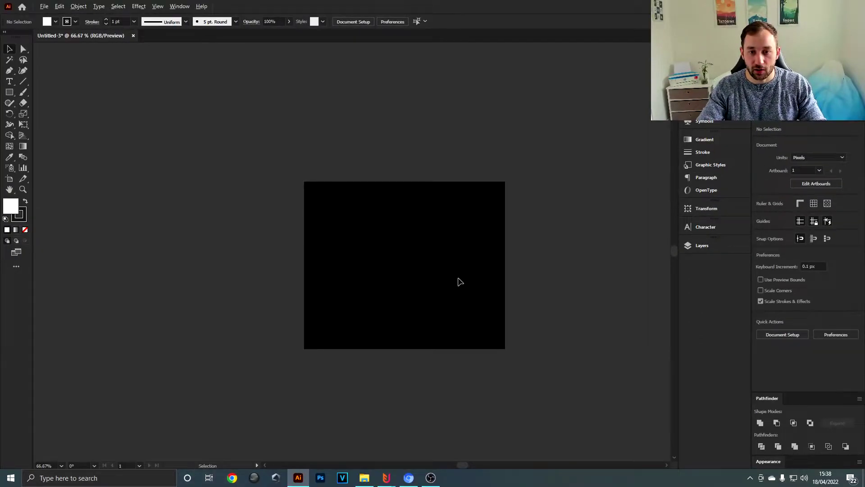
Step: Draw a long, thin horizontal white rectangle without a stroke, about 313 × 11 px, across the artboard
{"action": "scroll", "coordinate": [460, 282], "scroll_direction": "up", "scroll_amount": 2}
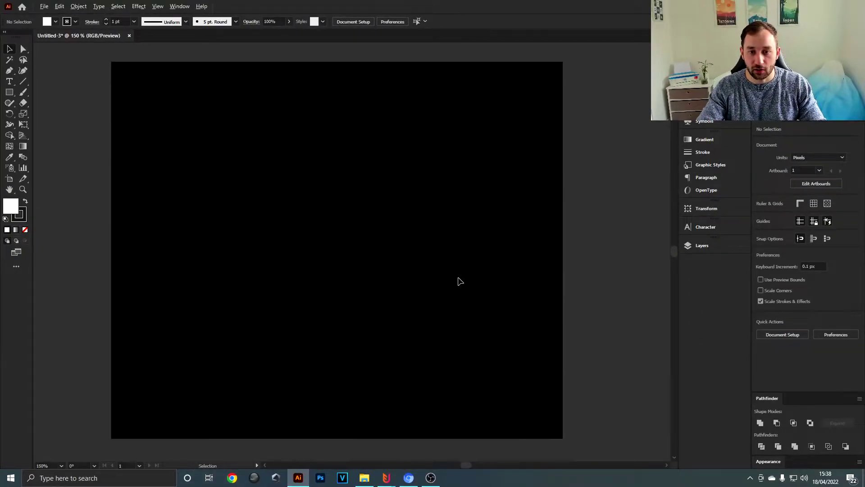
{"action": "left_click_drag", "start_coordinate": [307, 245], "coordinate": [335, 245]}
{"action": "left_click", "coordinate": [9, 92]}
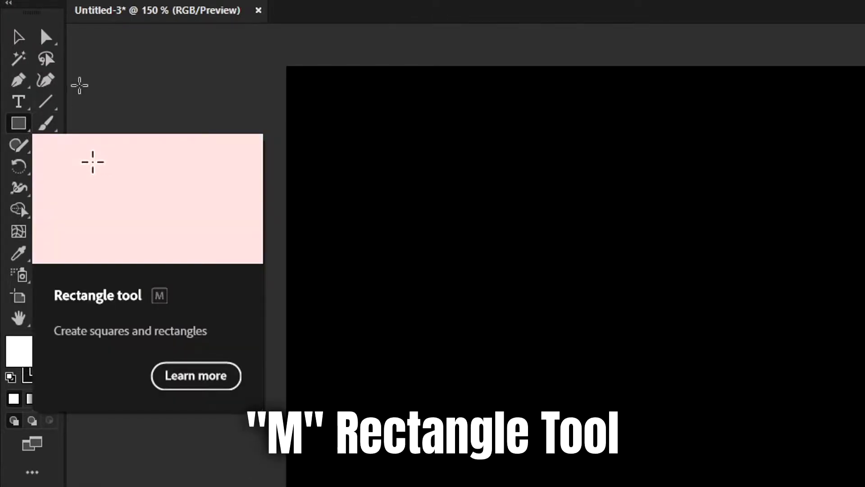
{"action": "left_click", "coordinate": [49, 379]}
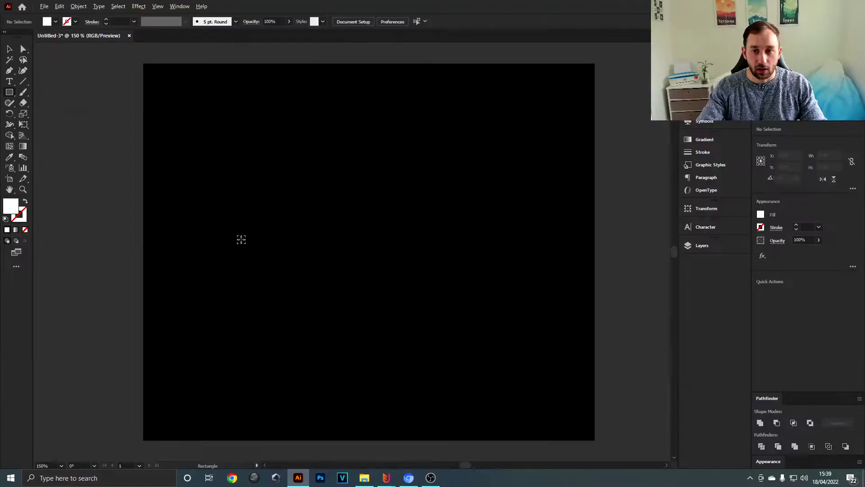
{"action": "scroll", "coordinate": [386, 412], "scroll_direction": "up", "scroll_amount": 1}
{"action": "left_click_drag", "start_coordinate": [379, 211], "coordinate": [323, 210]}
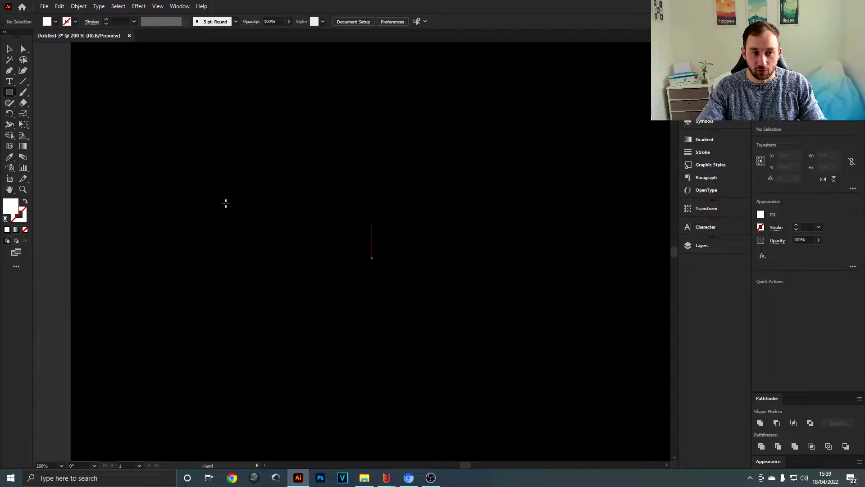
{"action": "mouse_move", "coordinate": [144, 194]}
{"action": "left_mouse_down"}
{"action": "mouse_move", "coordinate": [542, 203]}
{"action": "mouse_move", "coordinate": [468, 204]}
{"action": "mouse_move", "coordinate": [495, 210]}
{"action": "left_mouse_up"}
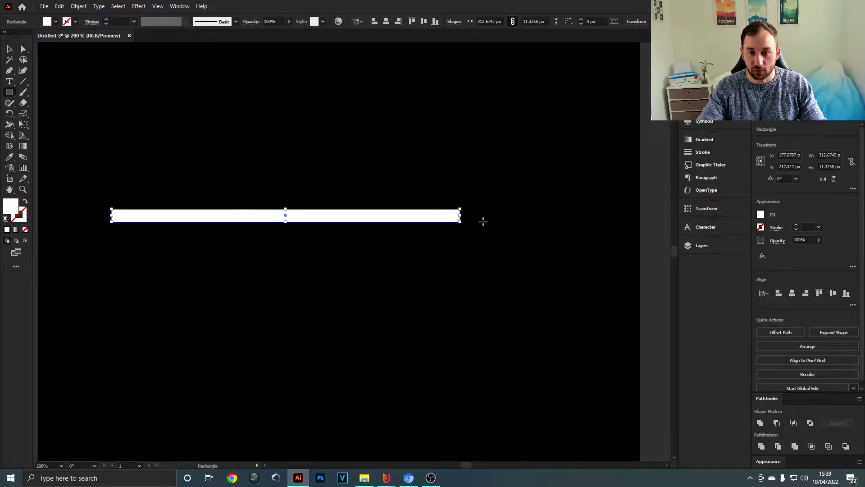
Step: Copy the bar straight down with a narrow gap and repeat the duplication to make five evenly spaced bars
{"action": "left_click", "coordinate": [14, 53]}
{"action": "key", "text": "ctrl+plus"}
{"action": "left_click_drag", "start_coordinate": [349, 209], "coordinate": [345, 242]}
{"action": "left_click_drag", "start_coordinate": [393, 377], "coordinate": [402, 328]}
{"action": "key", "text": "ctrl+d"}
{"action": "key", "text": "ctrl+d"}
{"action": "key", "text": "ctrl+d"}
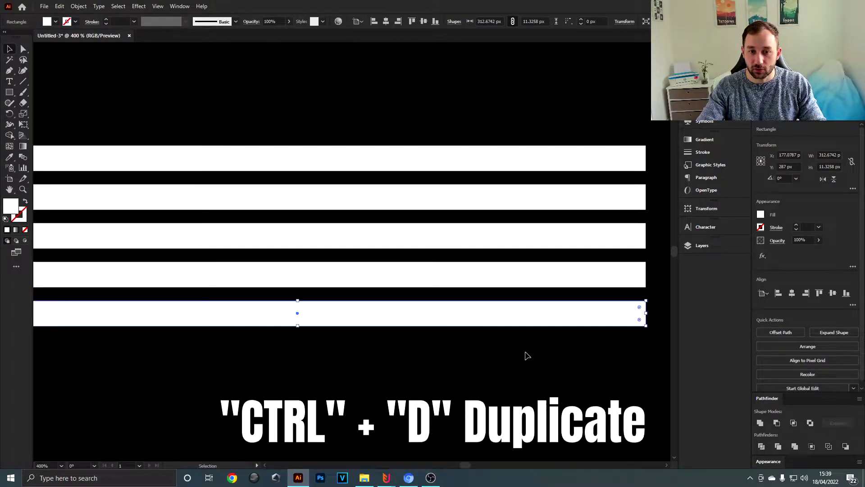
{"action": "left_click_drag", "start_coordinate": [511, 349], "coordinate": [427, 343]}
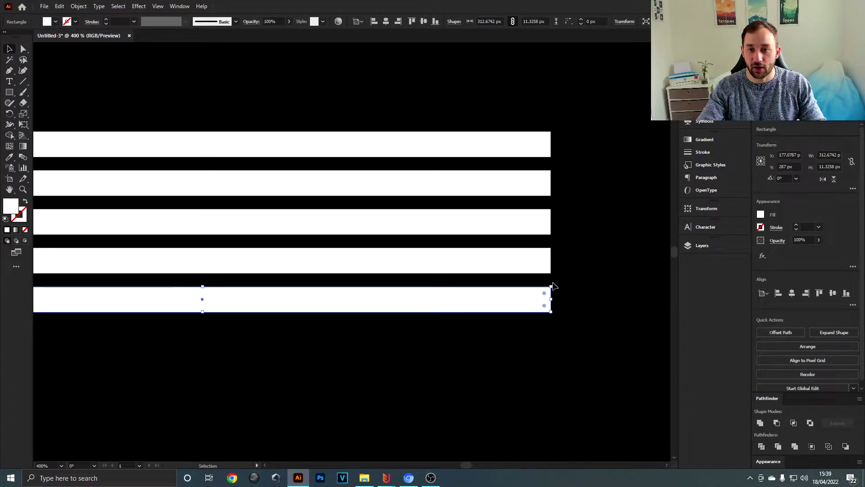
{"action": "left_click", "coordinate": [578, 287]}
Step: In Outline view, draw a circle about 162 px wide centred on the top bar's upper-right corner, reaching the lowest bar's bottom edge
{"action": "key", "text": "ctrl+minus"}
{"action": "key", "text": "ctrl+minus"}
{"action": "left_click_drag", "start_coordinate": [544, 233], "coordinate": [467, 282]}
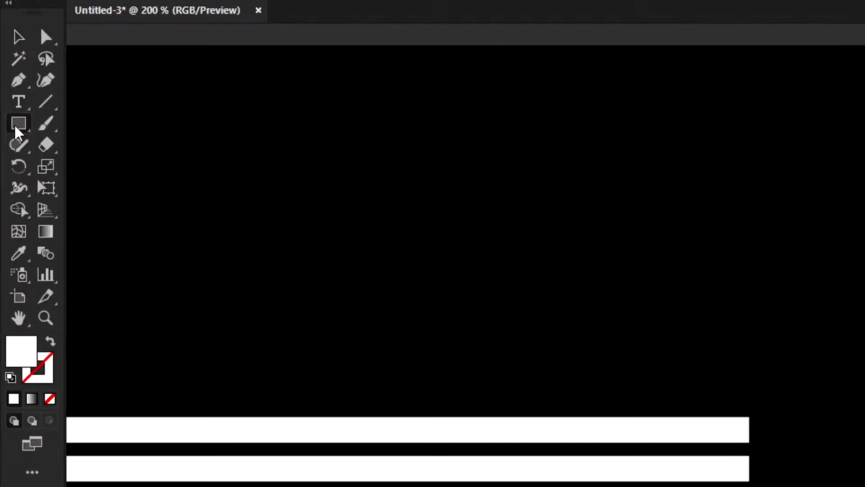
{"action": "left_click", "coordinate": [9, 92]}
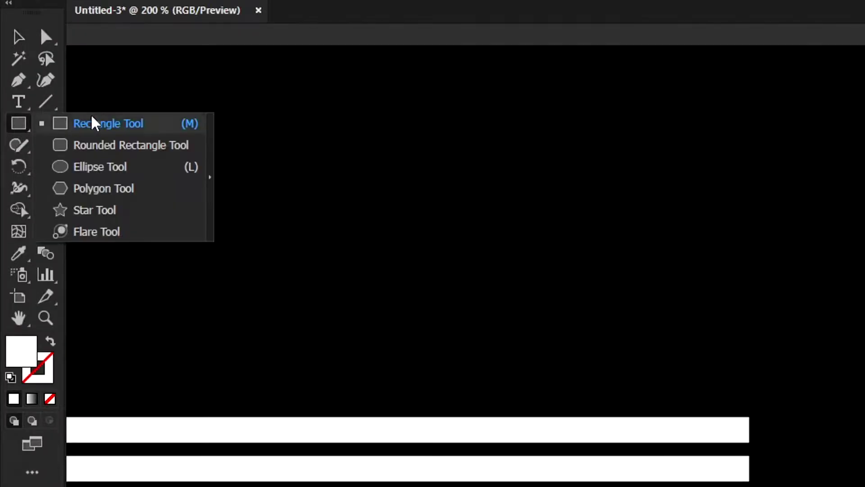
{"action": "left_click", "coordinate": [138, 174]}
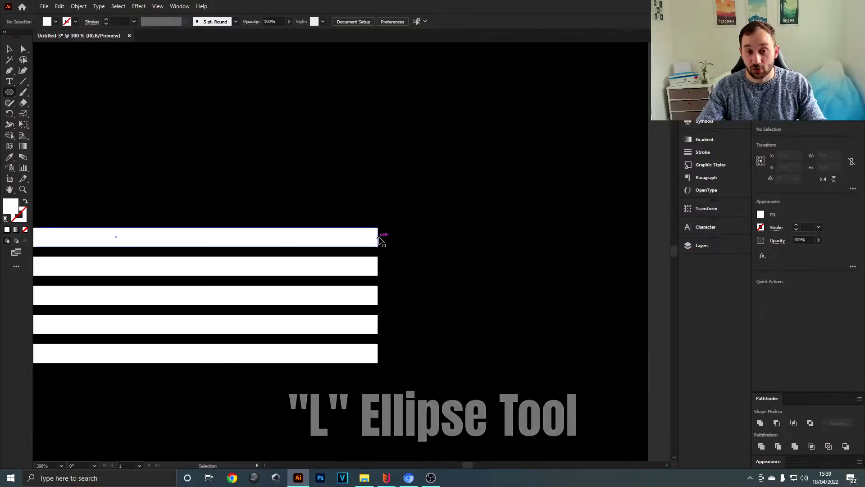
{"action": "key", "text": "ctrl+y"}
{"action": "key", "text": "ctrl+plus"}
{"action": "left_click_drag", "start_coordinate": [414, 292], "coordinate": [356, 268]}
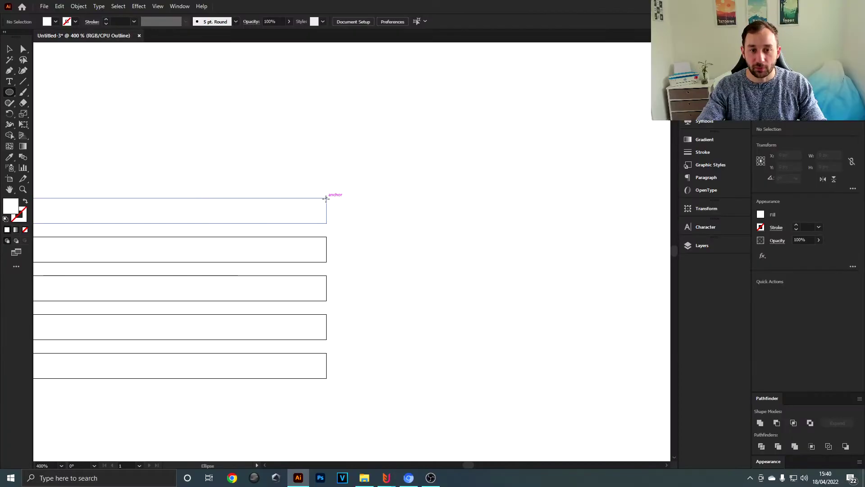
{"action": "scroll", "coordinate": [327, 198], "scroll_direction": "down", "scroll_amount": 1}
{"action": "left_click_drag", "start_coordinate": [337, 195], "coordinate": [320, 222]}
{"action": "left_click_drag", "start_coordinate": [321, 261], "coordinate": [318, 342]}
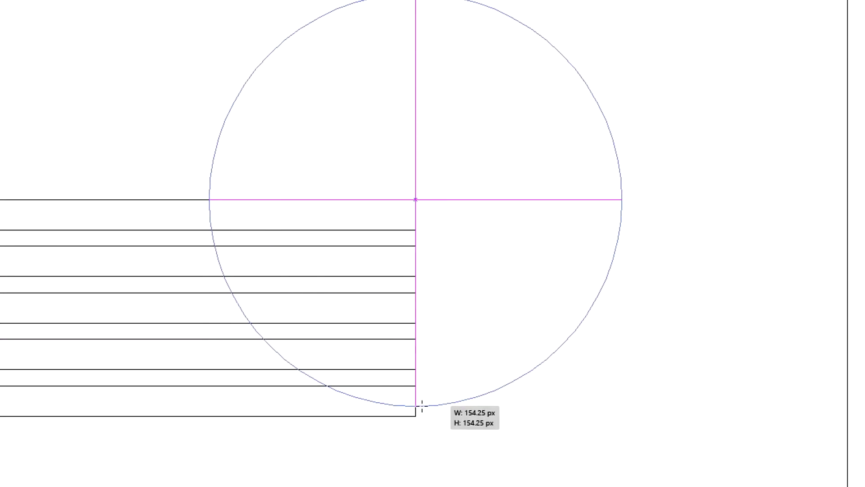
{"action": "left_click_drag", "start_coordinate": [422, 406], "coordinate": [419, 415]}
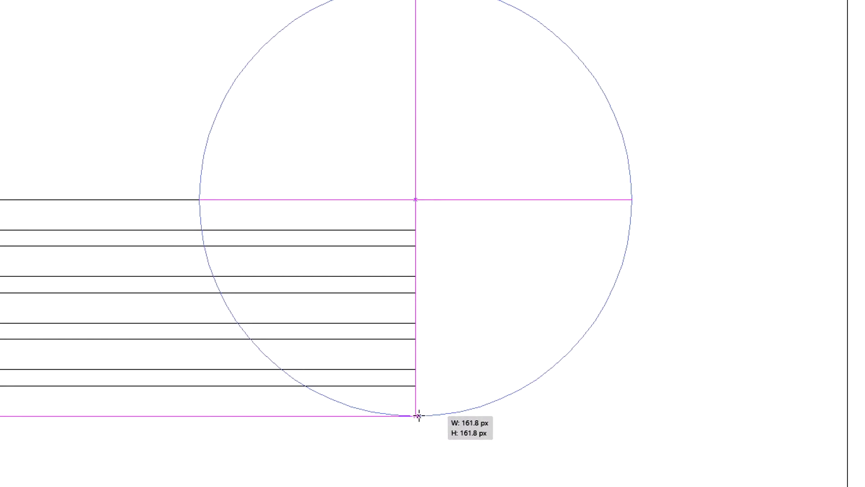
{"action": "left_click_drag", "start_coordinate": [418, 416], "coordinate": [418, 415]}
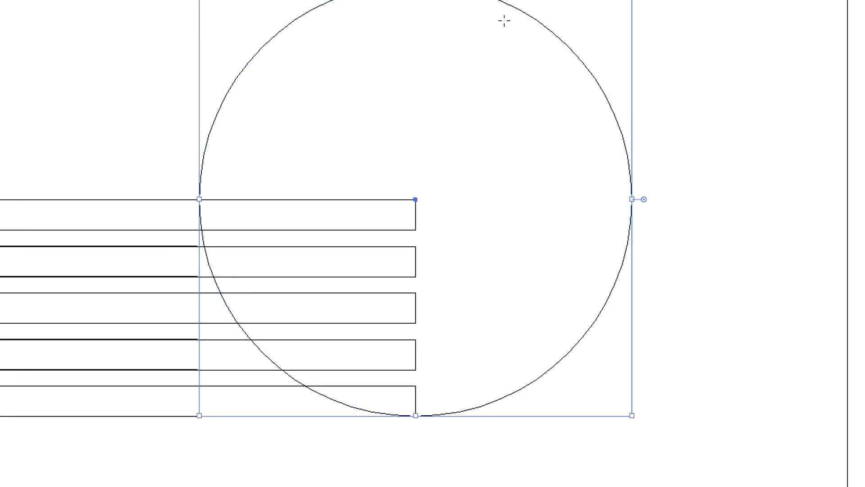
{"action": "left_click", "coordinate": [477, 59], "text": "ctrl"}
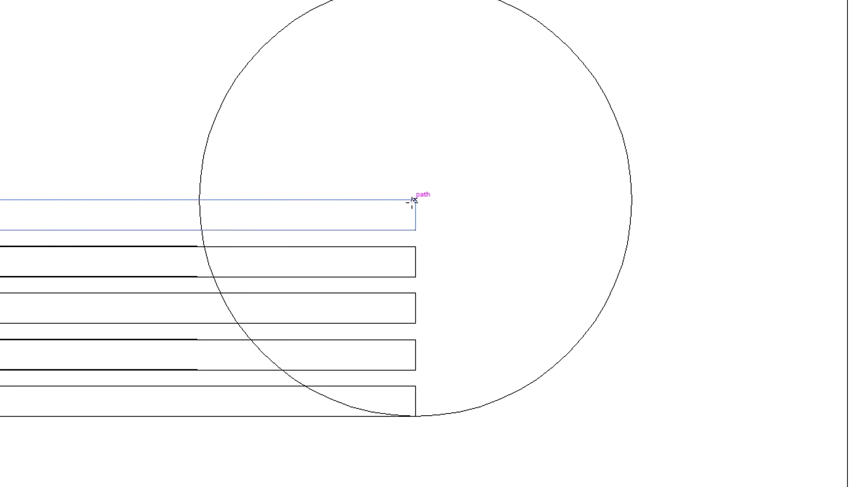
Step: Draw eight smaller concentric circles from the same corner, each reaching one of the remaining horizontal edges of the bars below
{"action": "left_click_drag", "start_coordinate": [416, 200], "coordinate": [419, 386]}
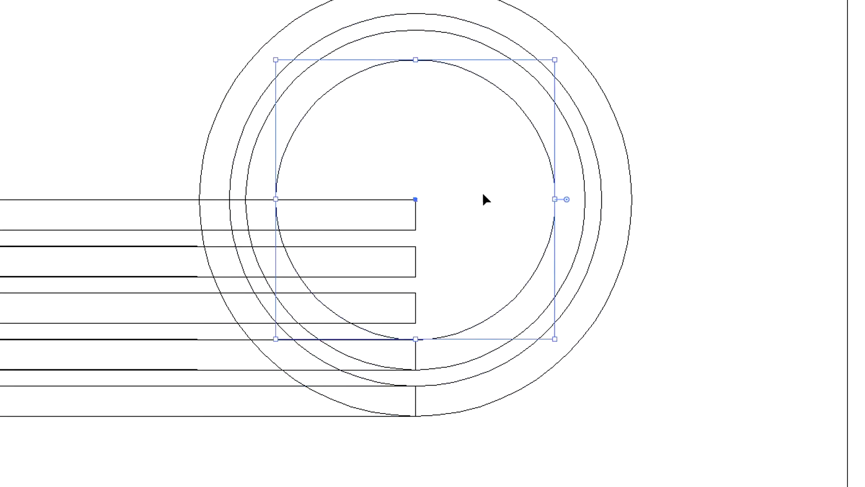
{"action": "left_click", "coordinate": [483, 197], "text": "ctrl"}
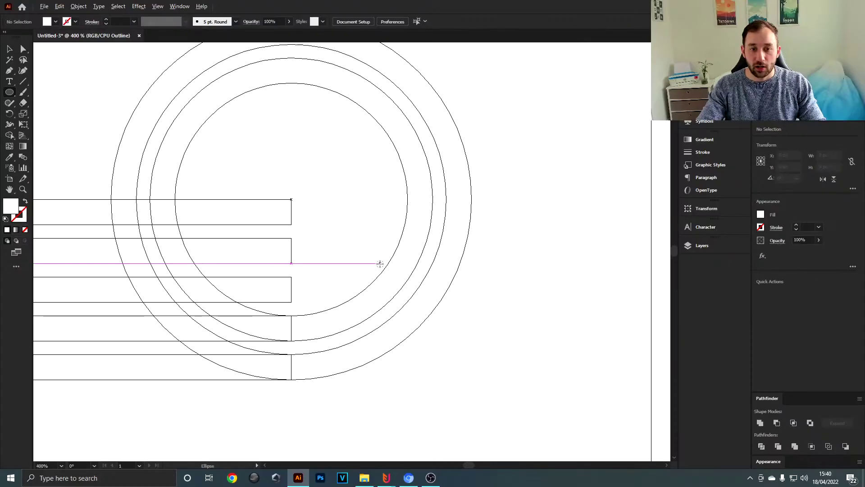
{"action": "mouse_move", "coordinate": [315, 183]}
{"action": "left_mouse_down"}
{"action": "mouse_move", "coordinate": [286, 299]}
{"action": "mouse_move", "coordinate": [293, 242]}
{"action": "mouse_move", "coordinate": [286, 335]}
{"action": "left_mouse_up"}
{"action": "left_click", "coordinate": [317, 280], "text": "ctrl"}
{"action": "mouse_move", "coordinate": [293, 226]}
{"action": "left_mouse_down"}
{"action": "mouse_move", "coordinate": [271, 254]}
{"action": "mouse_move", "coordinate": [265, 338]}
{"action": "left_mouse_up"}
{"action": "left_click", "coordinate": [266, 247], "text": "ctrl"}
{"action": "mouse_move", "coordinate": [259, 260]}
{"action": "left_mouse_down"}
{"action": "mouse_move", "coordinate": [266, 324]}
{"action": "mouse_move", "coordinate": [264, 298]}
{"action": "left_mouse_up"}
{"action": "left_click", "coordinate": [267, 294], "text": "ctrl"}
{"action": "left_click", "coordinate": [257, 280], "text": "ctrl"}
{"action": "scroll", "coordinate": [251, 263], "scroll_direction": "up", "scroll_amount": 2}
{"action": "scroll", "coordinate": [250, 266], "scroll_direction": "up", "scroll_amount": 1}
{"action": "left_click_drag", "start_coordinate": [277, 247], "coordinate": [278, 322]}
{"action": "left_click", "coordinate": [293, 229], "text": "ctrl"}
Step: Draw a rectangle about 65.5 × 6 px spanning the gap between the top two bars and sample the black background as its fill
{"action": "scroll", "coordinate": [507, 251], "scroll_direction": "down", "scroll_amount": 3}
{"action": "left_click_drag", "start_coordinate": [92, 93], "coordinate": [117, 91]}
{"action": "left_click", "coordinate": [7, 94]}
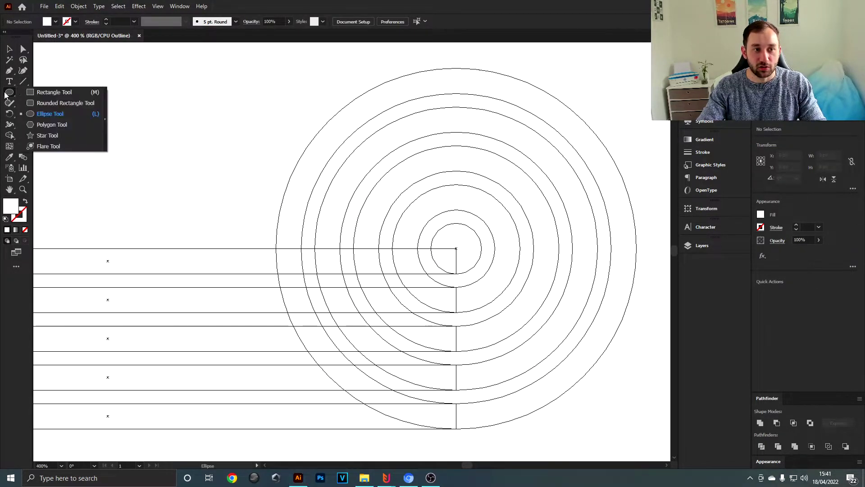
{"action": "left_click", "coordinate": [65, 93]}
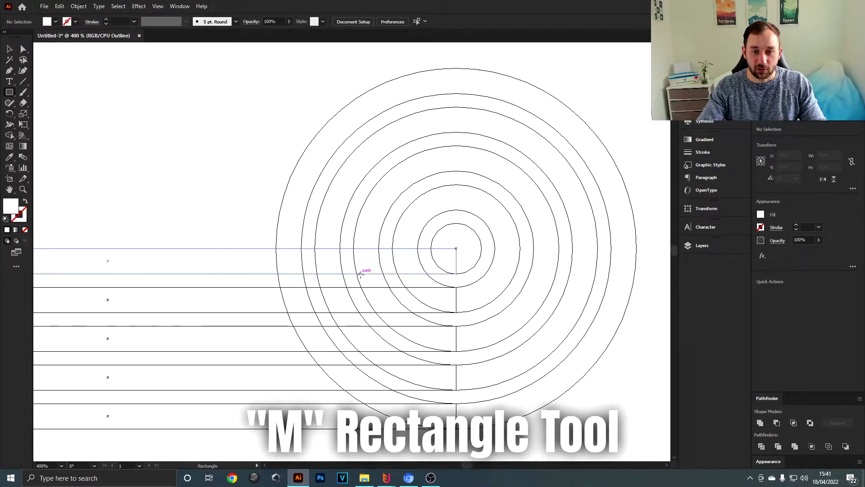
{"action": "scroll", "coordinate": [344, 294], "scroll_direction": "up", "scroll_amount": 1}
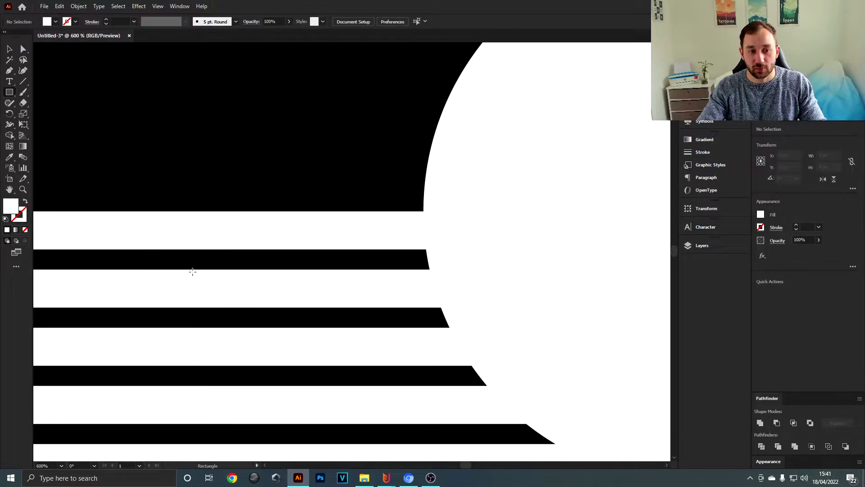
{"action": "left_click_drag", "start_coordinate": [122, 249], "coordinate": [341, 270]}
{"action": "key", "text": "i"}
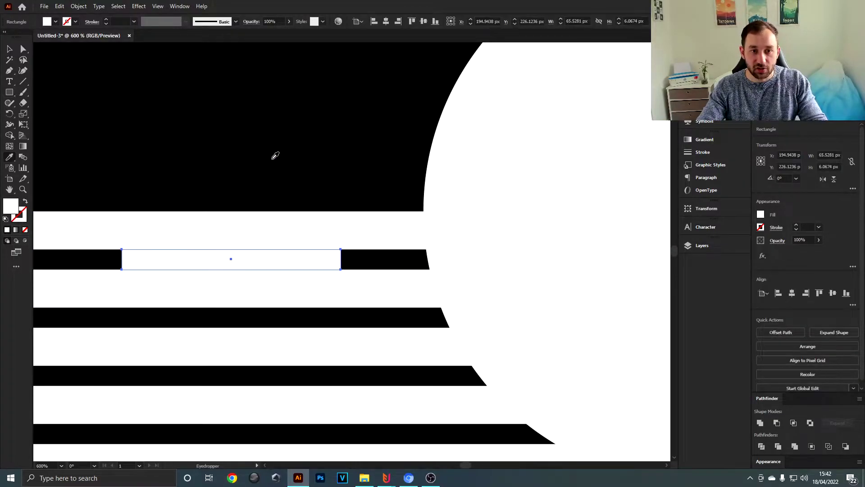
{"action": "left_click", "coordinate": [254, 150]}
Step: In Outline view, move the black rectangle onto the top bar's upper edge across the circles' left side, and return to Preview
{"action": "left_click", "coordinate": [10, 49]}
{"action": "key", "text": "ctrl+y"}
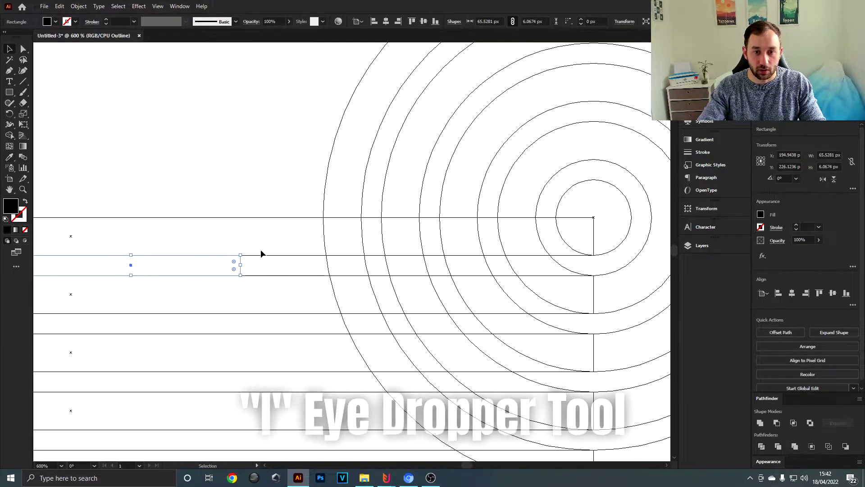
{"action": "left_click_drag", "start_coordinate": [253, 201], "coordinate": [184, 225]}
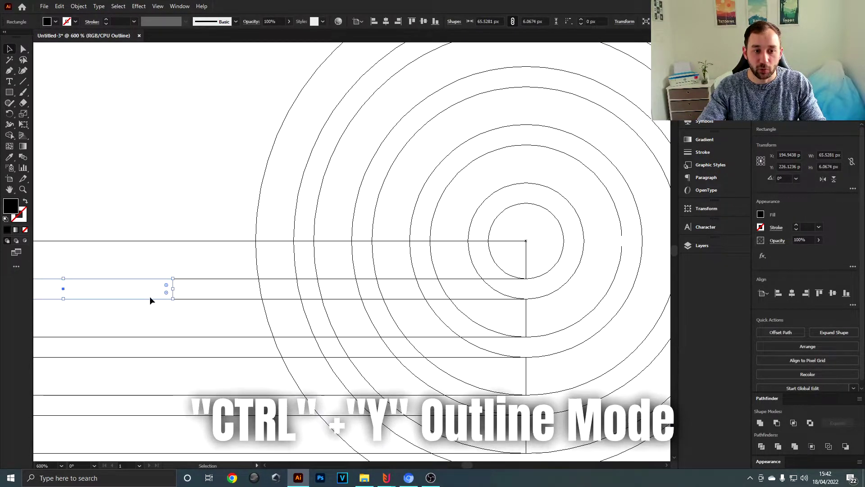
{"action": "left_click_drag", "start_coordinate": [163, 297], "coordinate": [524, 234]}
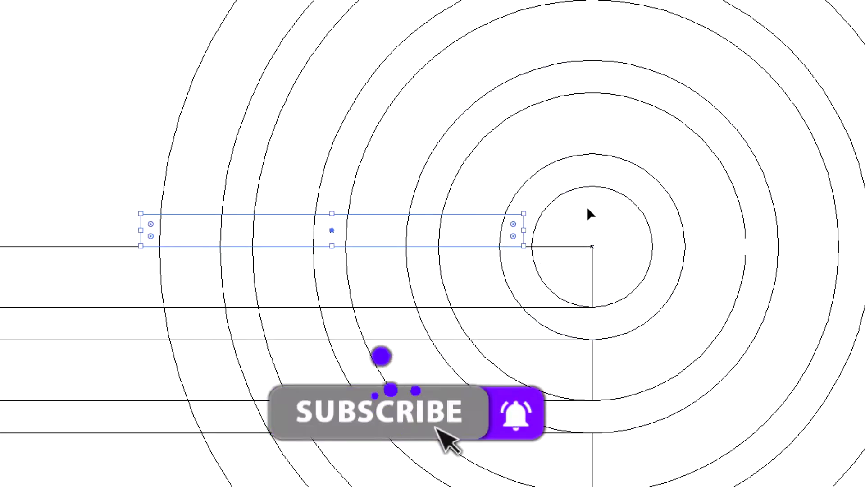
{"action": "left_click", "coordinate": [637, 209]}
{"action": "left_click", "coordinate": [127, 145]}
{"action": "key", "text": "ctrl+y"}
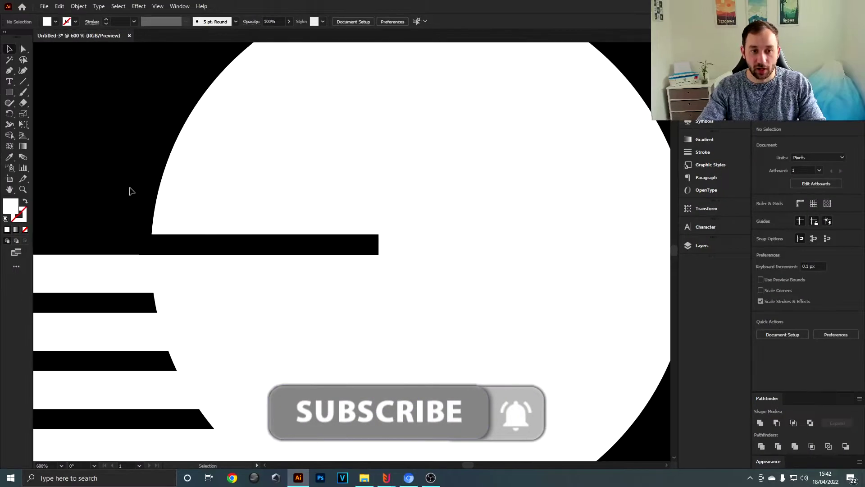
Step: Select all the bars, circles and the black rectangle, and merge the lowest bar with the outermost ring using Shape Builder
{"action": "scroll", "coordinate": [484, 297], "scroll_direction": "down", "scroll_amount": 1}
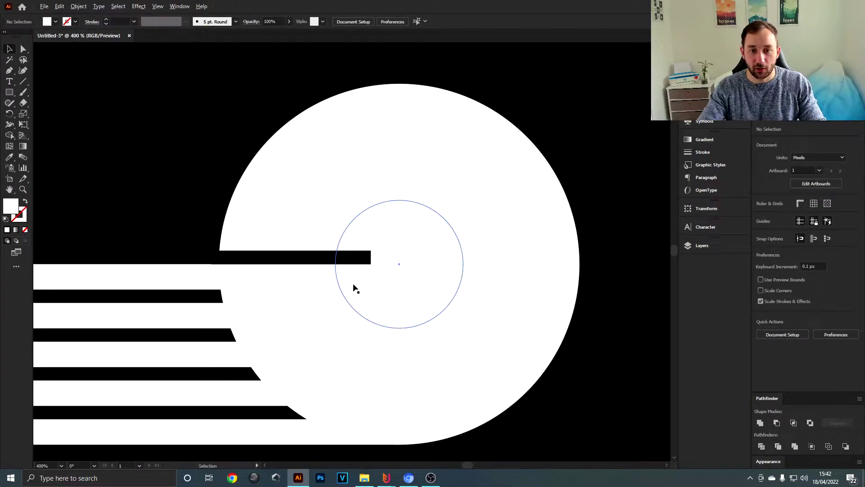
{"action": "scroll", "coordinate": [355, 285], "scroll_direction": "down", "scroll_amount": 1}
{"action": "left_click_drag", "start_coordinate": [589, 262], "coordinate": [527, 276]}
{"action": "scroll", "coordinate": [532, 278], "scroll_direction": "down", "scroll_amount": 1}
{"action": "left_click_drag", "start_coordinate": [541, 363], "coordinate": [521, 331]}
{"action": "left_click_drag", "start_coordinate": [445, 295], "coordinate": [487, 286]}
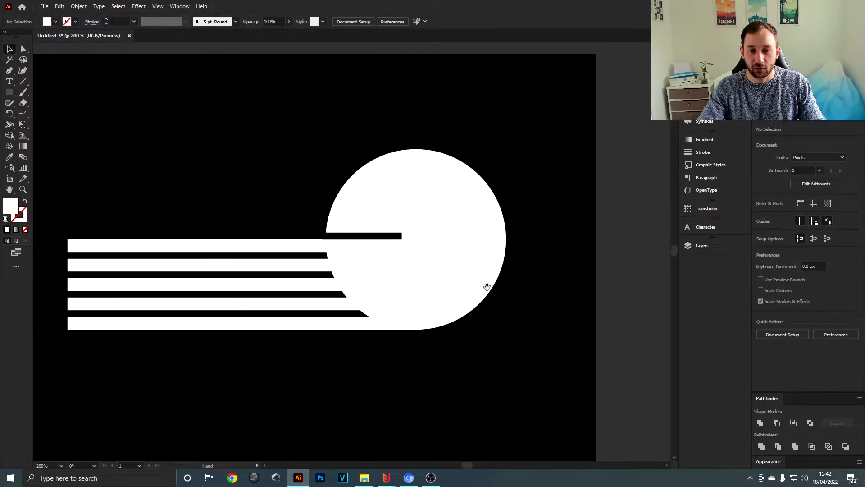
{"action": "left_click_drag", "start_coordinate": [172, 166], "coordinate": [543, 427]}
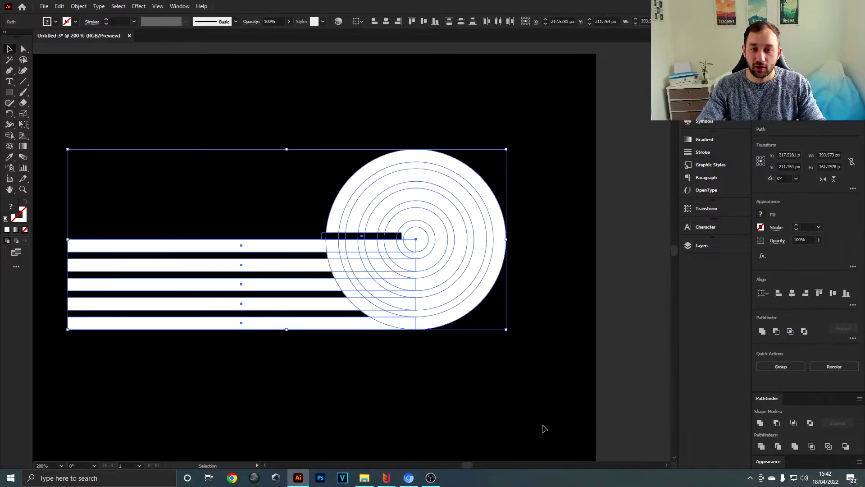
{"action": "key", "text": "shift+m"}
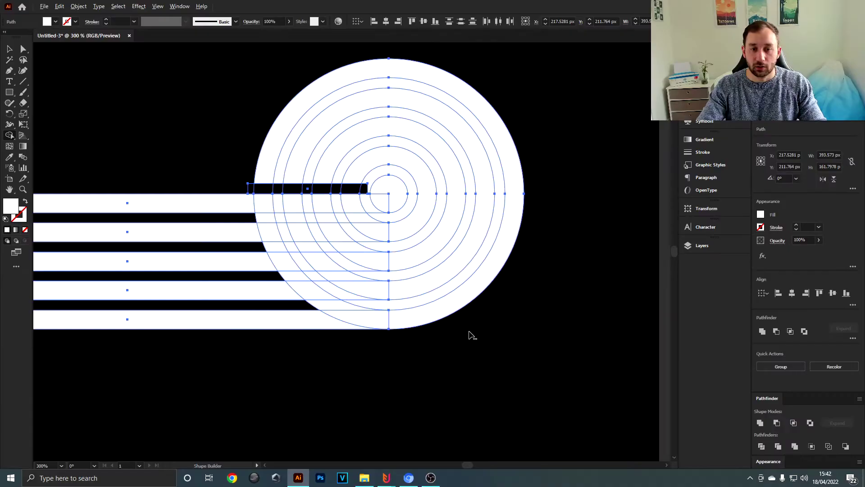
{"action": "scroll", "coordinate": [468, 334], "scroll_direction": "up", "scroll_amount": 1}
{"action": "scroll", "coordinate": [471, 356], "scroll_direction": "down", "scroll_amount": 1}
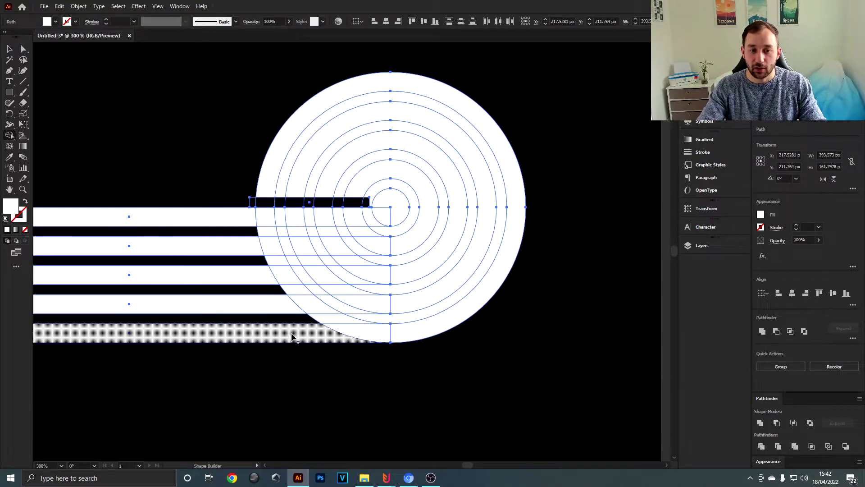
{"action": "left_click_drag", "start_coordinate": [306, 335], "coordinate": [341, 333]}
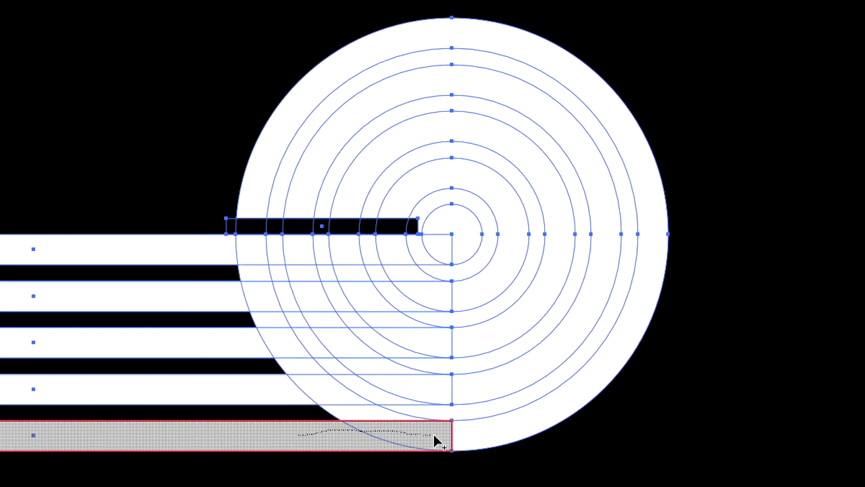
{"action": "left_click_drag", "start_coordinate": [441, 436], "coordinate": [546, 422]}
Step: Merge each of the four remaining bars with its matching ring, and the top bar with the central circle, using Shape Builder
{"action": "mouse_move", "coordinate": [273, 388]}
{"action": "left_mouse_down"}
{"action": "mouse_move", "coordinate": [444, 394]}
{"action": "mouse_move", "coordinate": [483, 381]}
{"action": "left_mouse_up"}
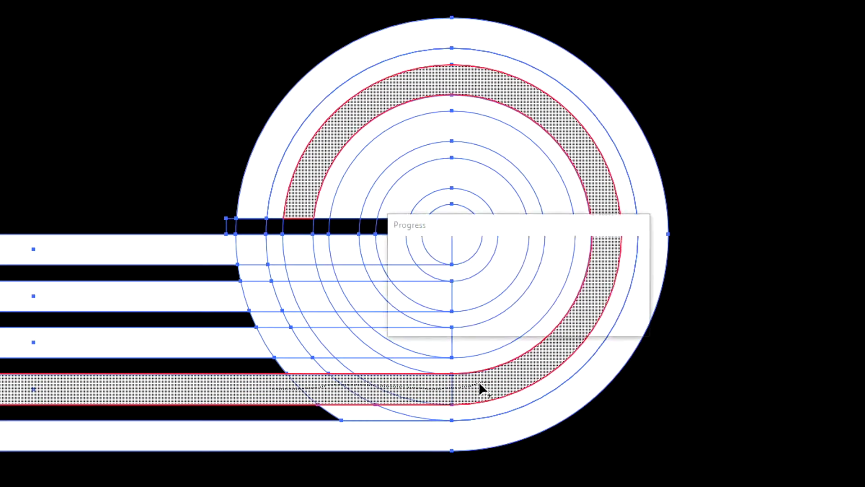
{"action": "left_click_drag", "start_coordinate": [234, 339], "coordinate": [504, 342]}
{"action": "left_click_drag", "start_coordinate": [202, 247], "coordinate": [235, 258]}
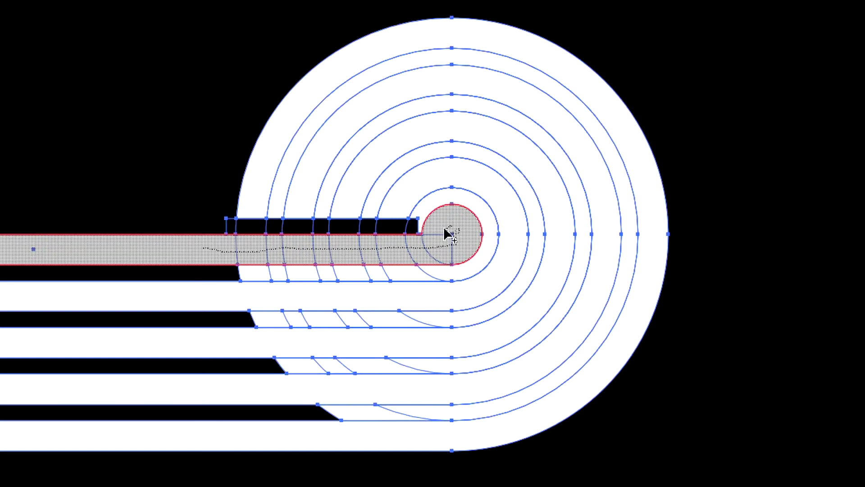
{"action": "left_click_drag", "start_coordinate": [444, 227], "coordinate": [446, 230]}
Step: Delete all segments of the black rectangle across the circles' left side with Shape Builder
{"action": "scroll", "coordinate": [236, 228], "scroll_direction": "up", "scroll_amount": 1}
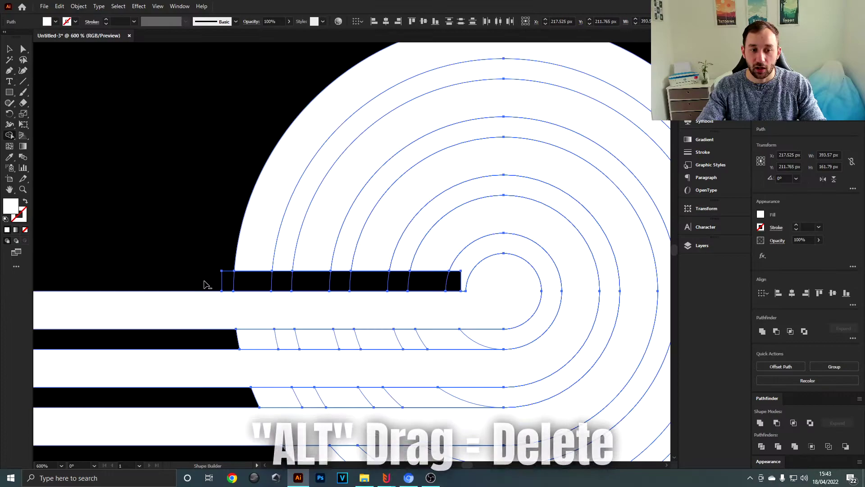
{"action": "left_click_drag", "start_coordinate": [414, 263], "coordinate": [645, 265]}
{"action": "left_click_drag", "start_coordinate": [322, 284], "coordinate": [452, 280]}
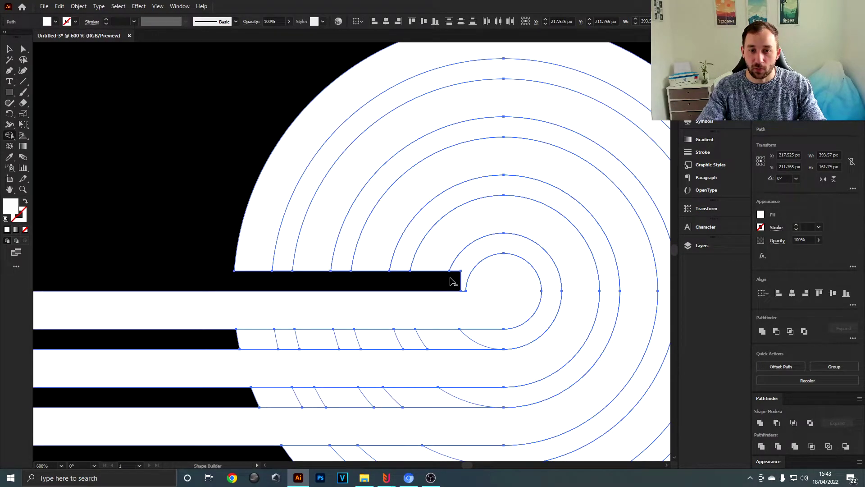
{"action": "key", "text": "ctrl+minus"}
{"action": "left_click_drag", "start_coordinate": [430, 404], "coordinate": [386, 315]}
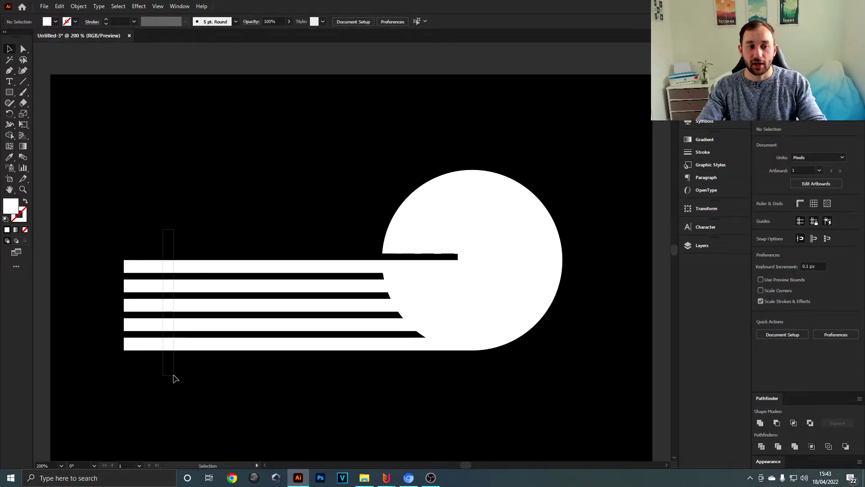
Step: Select the five merged stripes across their straight part, fill them with red and deselect them
{"action": "left_click_drag", "start_coordinate": [175, 379], "coordinate": [174, 378]}
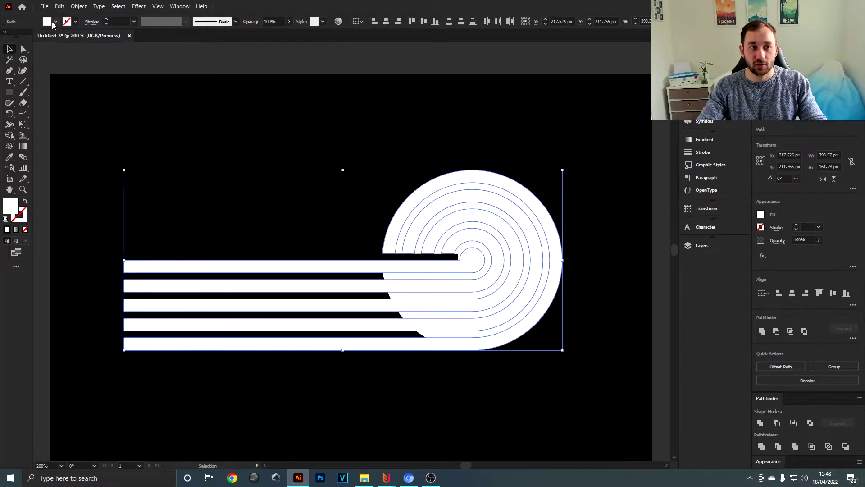
{"action": "left_click", "coordinate": [50, 23]}
{"action": "left_click", "coordinate": [32, 37]}
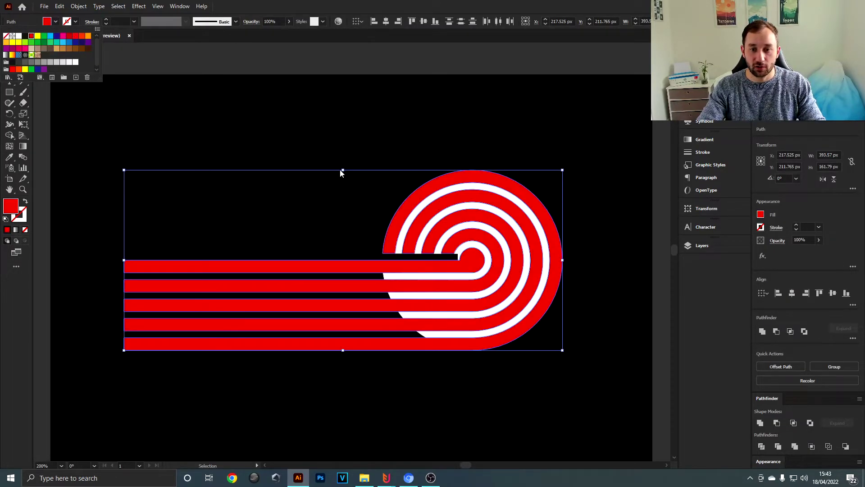
{"action": "left_click_drag", "start_coordinate": [575, 220], "coordinate": [436, 201]}
{"action": "left_click", "coordinate": [454, 204]}
{"action": "left_click_drag", "start_coordinate": [374, 208], "coordinate": [451, 201]}
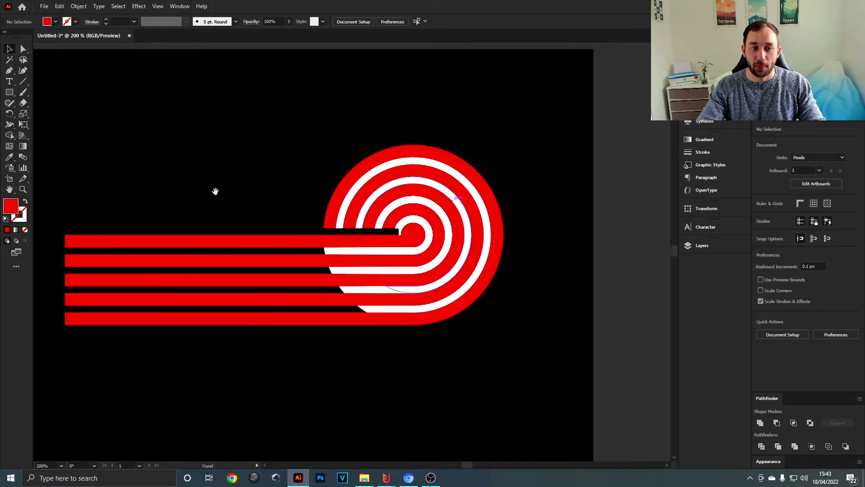
Step: Lock the five red stripes and delete all the leftover white shapes between them
{"action": "left_click_drag", "start_coordinate": [191, 406], "coordinate": [202, 407]}
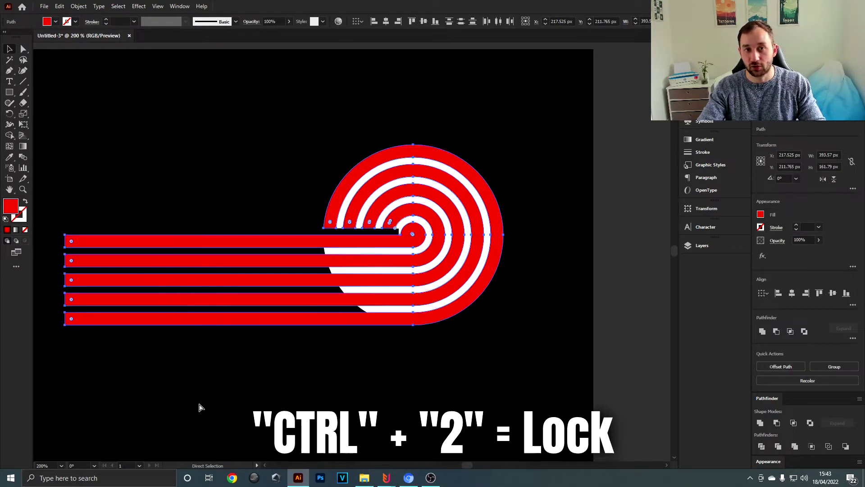
{"action": "key", "text": "ctrl+2"}
{"action": "left_click_drag", "start_coordinate": [322, 130], "coordinate": [323, 159]}
{"action": "left_click_drag", "start_coordinate": [101, 112], "coordinate": [696, 483]}
{"action": "key", "text": "Delete"}
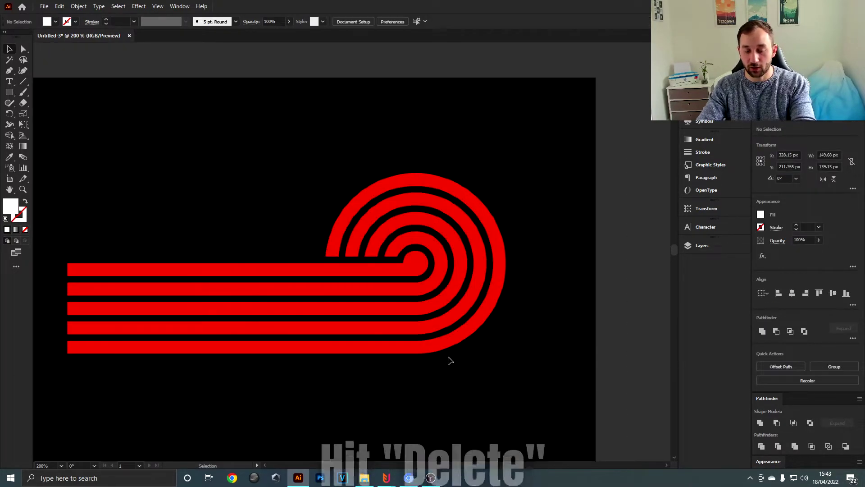
{"action": "left_click_drag", "start_coordinate": [480, 341], "coordinate": [460, 281]}
{"action": "scroll", "coordinate": [426, 202], "scroll_direction": "up", "scroll_amount": 2}
{"action": "scroll", "coordinate": [460, 282], "scroll_direction": "down", "scroll_amount": 2}
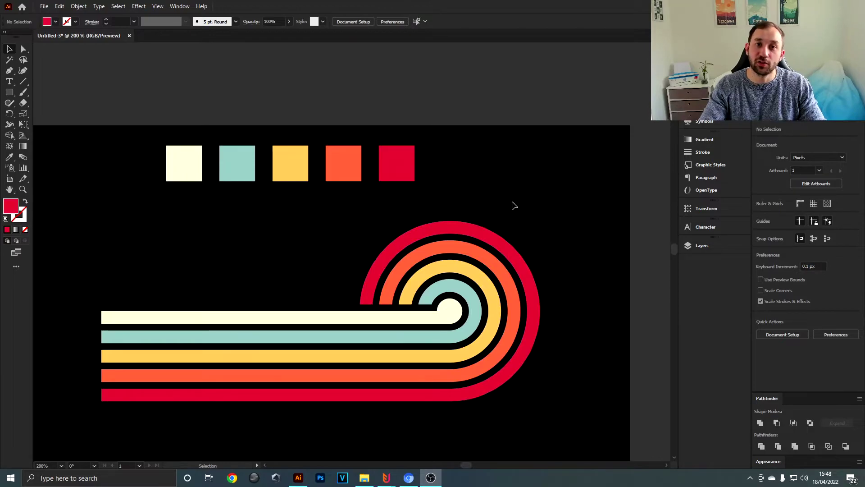
{"action": "scroll", "coordinate": [556, 224], "scroll_direction": "down", "scroll_amount": 2}
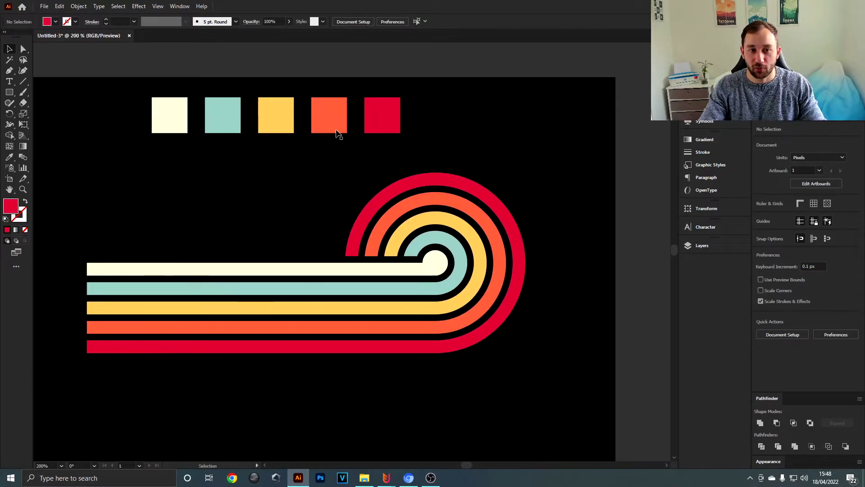
{"action": "scroll", "coordinate": [76, 155], "scroll_direction": "right", "scroll_amount": 1}
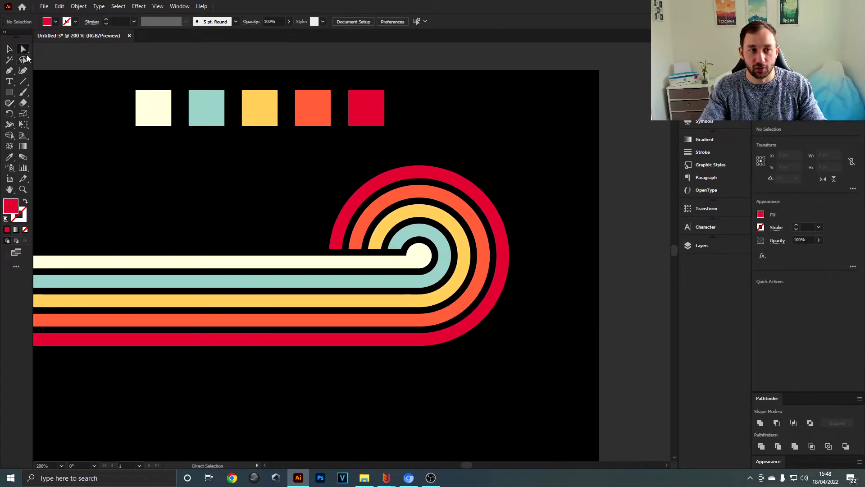
{"action": "scroll", "coordinate": [480, 234], "scroll_direction": "up", "scroll_amount": 3}
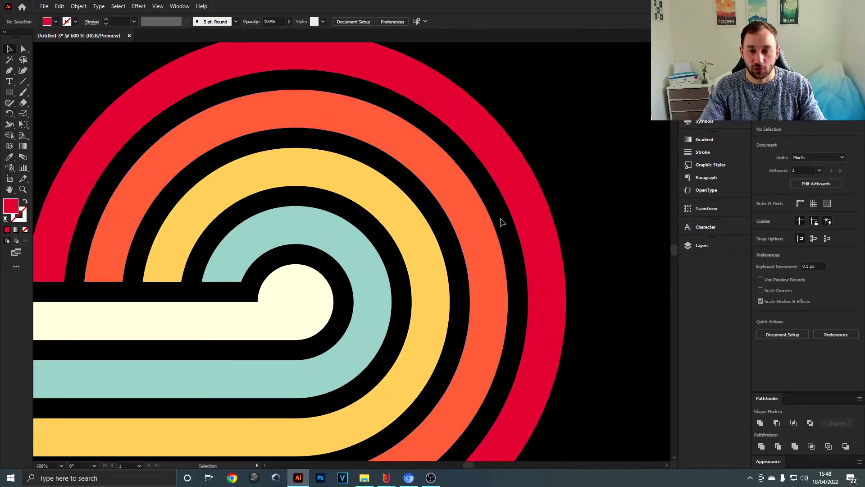
{"action": "scroll", "coordinate": [539, 237], "scroll_direction": "down", "scroll_amount": 3}
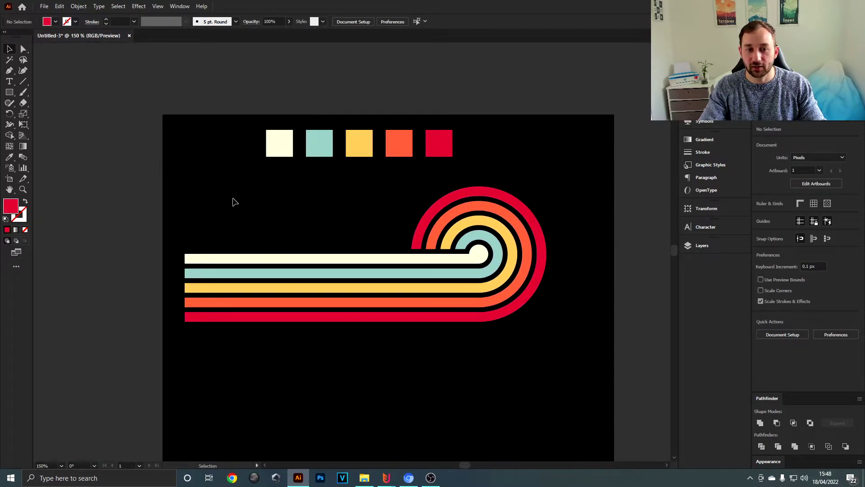
Step: Apply Offset Path to the five coloured stripes with an offset of 1 px and miter joins
{"action": "left_click_drag", "start_coordinate": [640, 356], "coordinate": [639, 360]}
{"action": "left_click", "coordinate": [78, 6]}
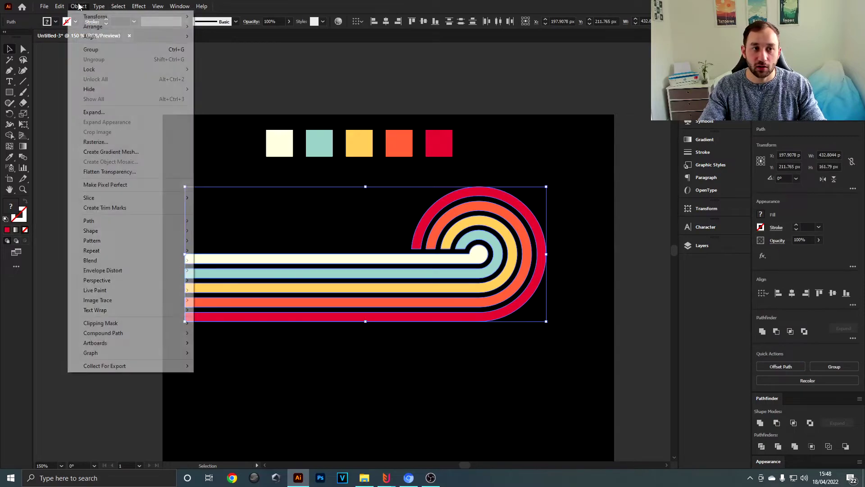
{"action": "mouse_move", "coordinate": [125, 222]}
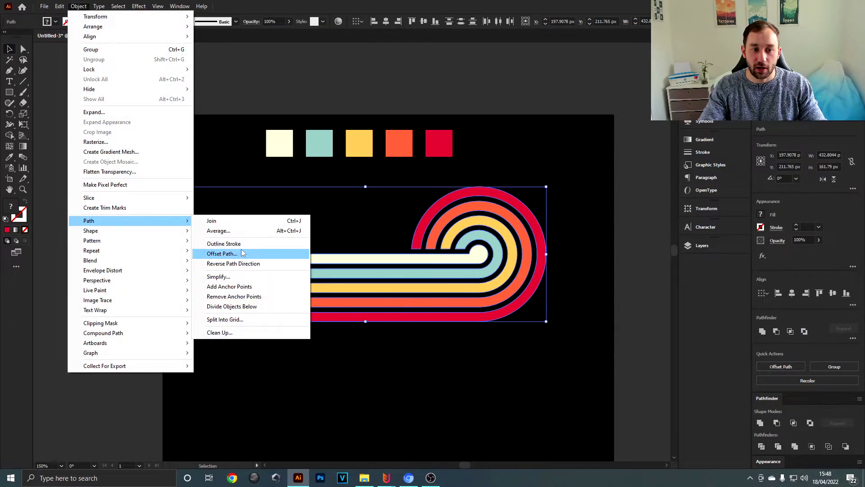
{"action": "left_click", "coordinate": [221, 253]}
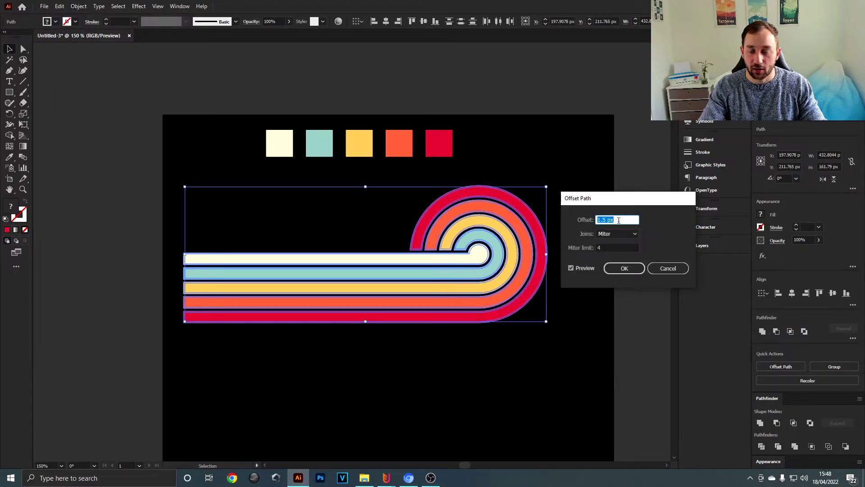
{"action": "key", "text": "Down"}
{"action": "key", "text": "Up"}
{"action": "key", "text": "Up"}
{"action": "key", "text": "Up"}
{"action": "key", "text": "Down"}
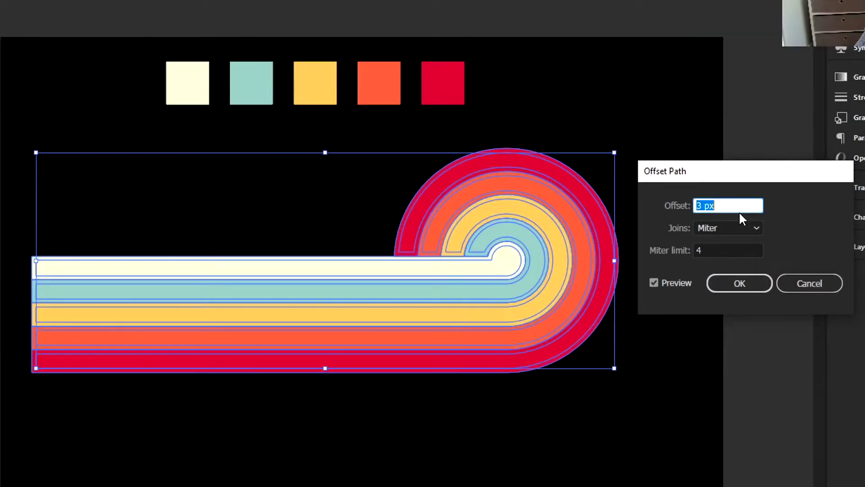
{"action": "key", "text": "Down"}
{"action": "key", "text": "Down"}
{"action": "key", "text": "Down"}
{"action": "key", "text": "Down"}
{"action": "key", "text": "Down"}
{"action": "key", "text": "Down"}
{"action": "key", "text": "Down"}
{"action": "key", "text": "Down"}
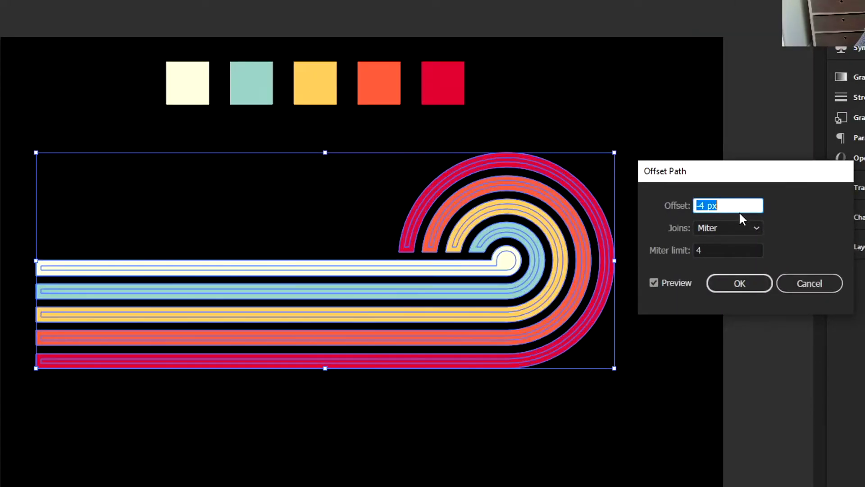
{"action": "key", "text": "Up"}
{"action": "key", "text": "Up"}
{"action": "key", "text": "Up"}
{"action": "key", "text": "Up"}
{"action": "key", "text": "Up"}
{"action": "key", "text": "Up"}
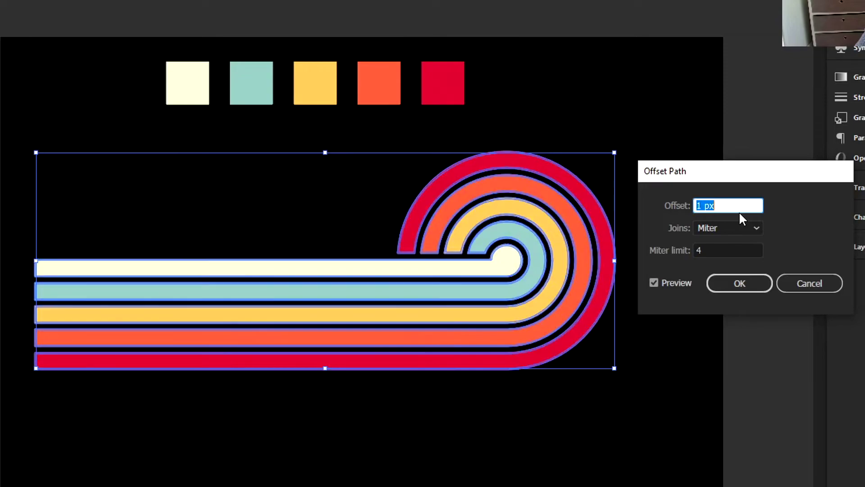
{"action": "left_click", "coordinate": [743, 279]}
Step: Select the five original stripes lying on their offset copies and delete them, leaving the thicker copies
{"action": "scroll", "coordinate": [667, 311], "scroll_direction": "up", "scroll_amount": 2}
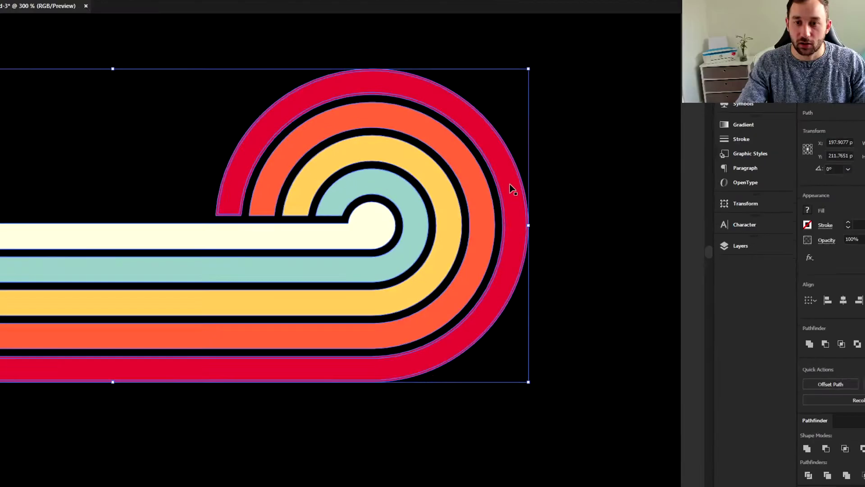
{"action": "mouse_move", "coordinate": [541, 165]}
{"action": "left_mouse_down"}
{"action": "mouse_move", "coordinate": [613, 220]}
{"action": "mouse_move", "coordinate": [541, 168]}
{"action": "left_mouse_up"}
{"action": "left_click_drag", "start_coordinate": [499, 195], "coordinate": [499, 196]}
{"action": "key", "text": "ctrl+z"}
{"action": "left_click", "coordinate": [478, 197], "text": "shift"}
{"action": "left_click", "coordinate": [445, 201], "text": "shift"}
{"action": "left_click", "coordinate": [406, 200], "text": "shift"}
{"action": "left_click", "coordinate": [388, 221], "text": "shift"}
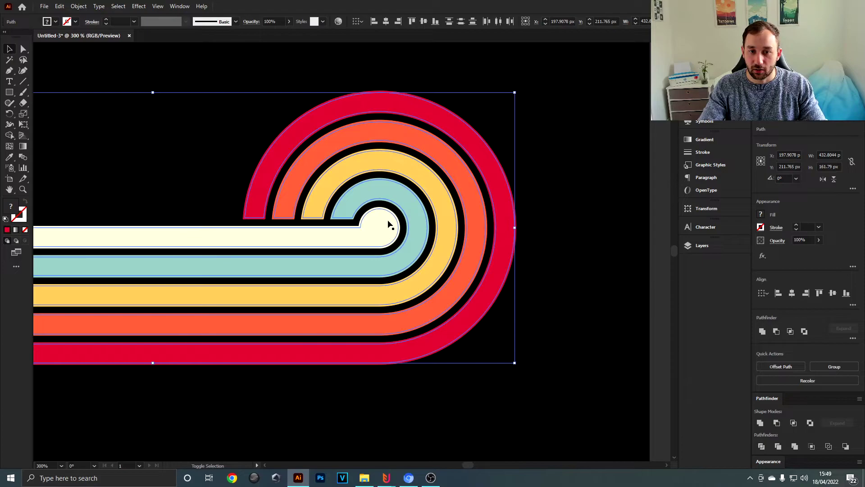
{"action": "key", "text": "Delete"}
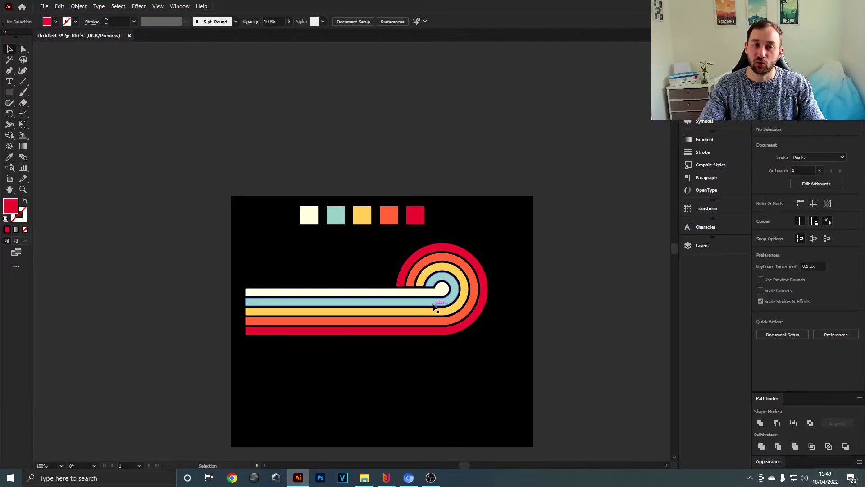
{"action": "scroll", "coordinate": [440, 307], "scroll_direction": "up", "scroll_amount": 3}
{"action": "scroll", "coordinate": [361, 286], "scroll_direction": "up", "scroll_amount": 2}
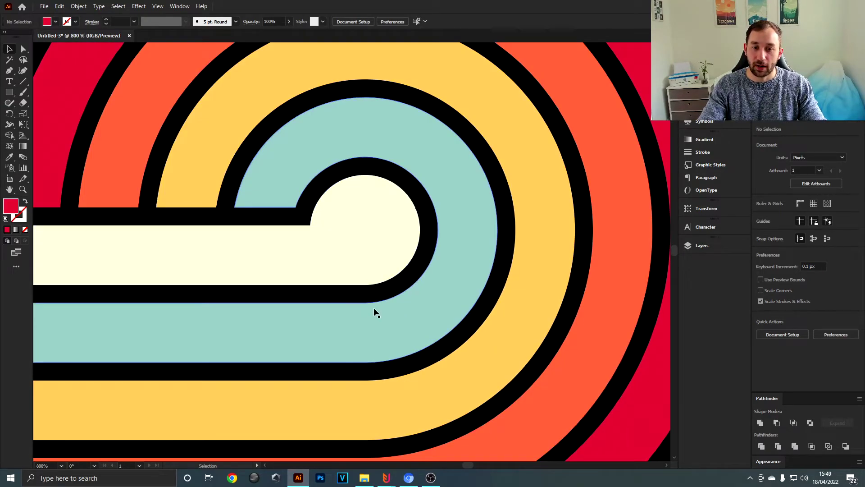
{"action": "scroll", "coordinate": [374, 309], "scroll_direction": "down", "scroll_amount": 5}
{"action": "left_click_drag", "start_coordinate": [426, 248], "coordinate": [453, 247]}
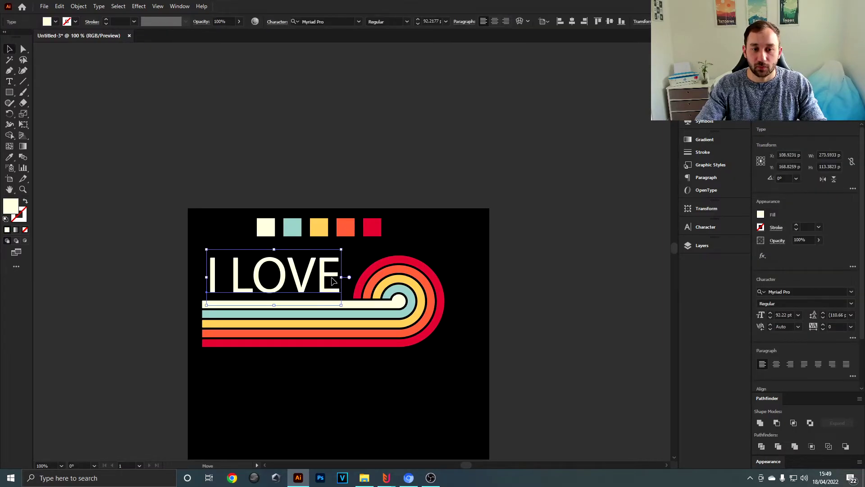
Step: Fit the "I LOVE" text above the stripes in Panton Rust Heavy Grunge Shadow at about 87.9 pt
{"action": "left_click_drag", "start_coordinate": [330, 278], "coordinate": [334, 282]}
{"action": "left_click", "coordinate": [355, 20]}
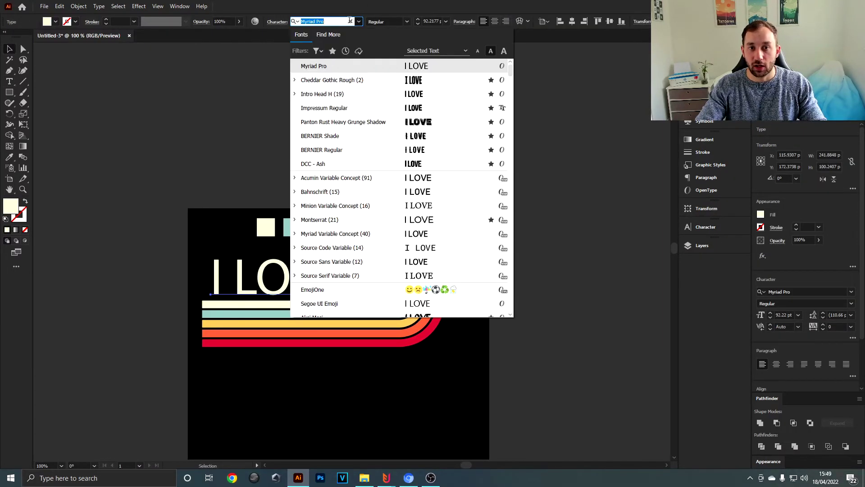
{"action": "left_click", "coordinate": [421, 119]}
{"action": "scroll", "coordinate": [329, 270], "scroll_direction": "up", "scroll_amount": 1}
{"action": "left_click_drag", "start_coordinate": [347, 283], "coordinate": [336, 280]}
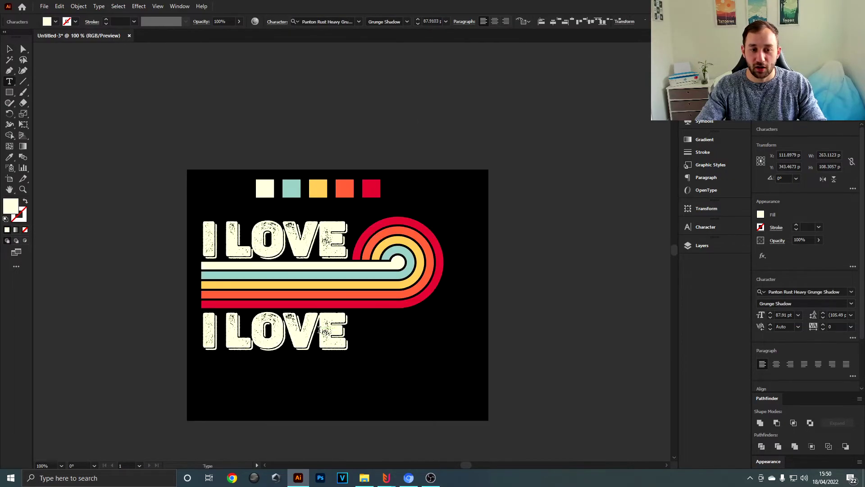
Step: Change the text copy below the stripes to "SURFING", scale it to the stripes' full width at about 100.7 pt, and deselect it
{"action": "key", "text": "ctrl+a"}
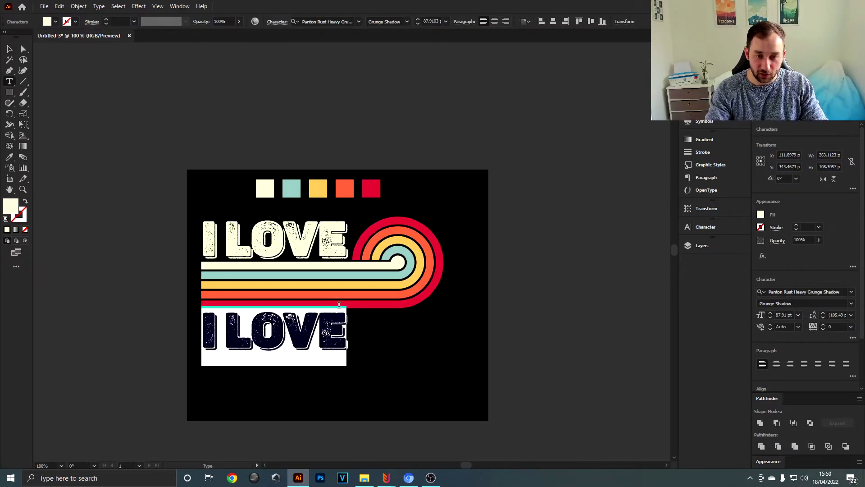
{"action": "type", "text": "SURFING"}
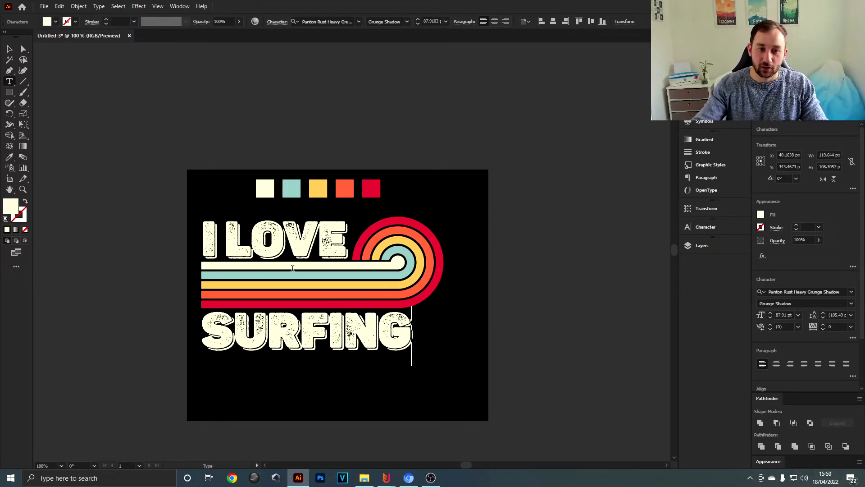
{"action": "key", "text": "Escape"}
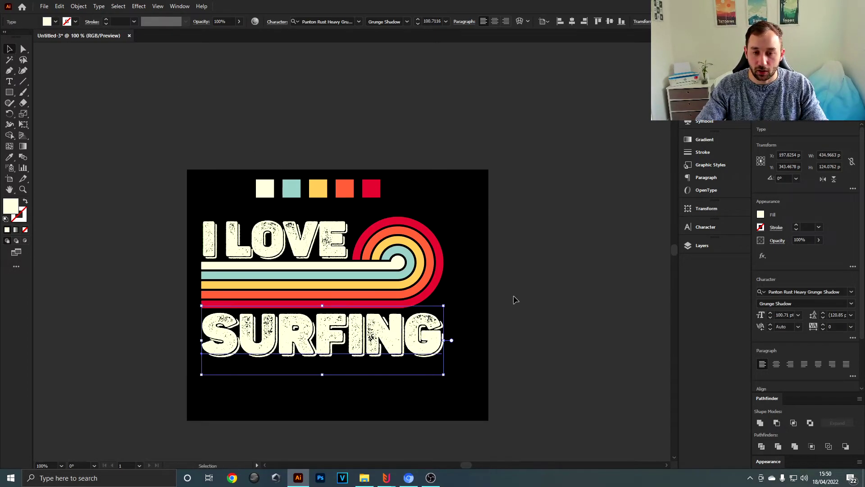
{"action": "left_click", "coordinate": [514, 300]}
{"action": "scroll", "coordinate": [522, 296], "scroll_direction": "down", "scroll_amount": 2}
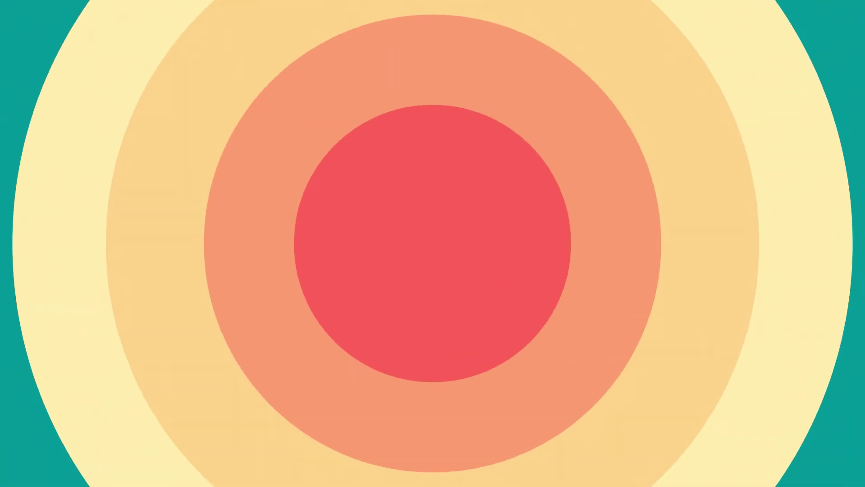